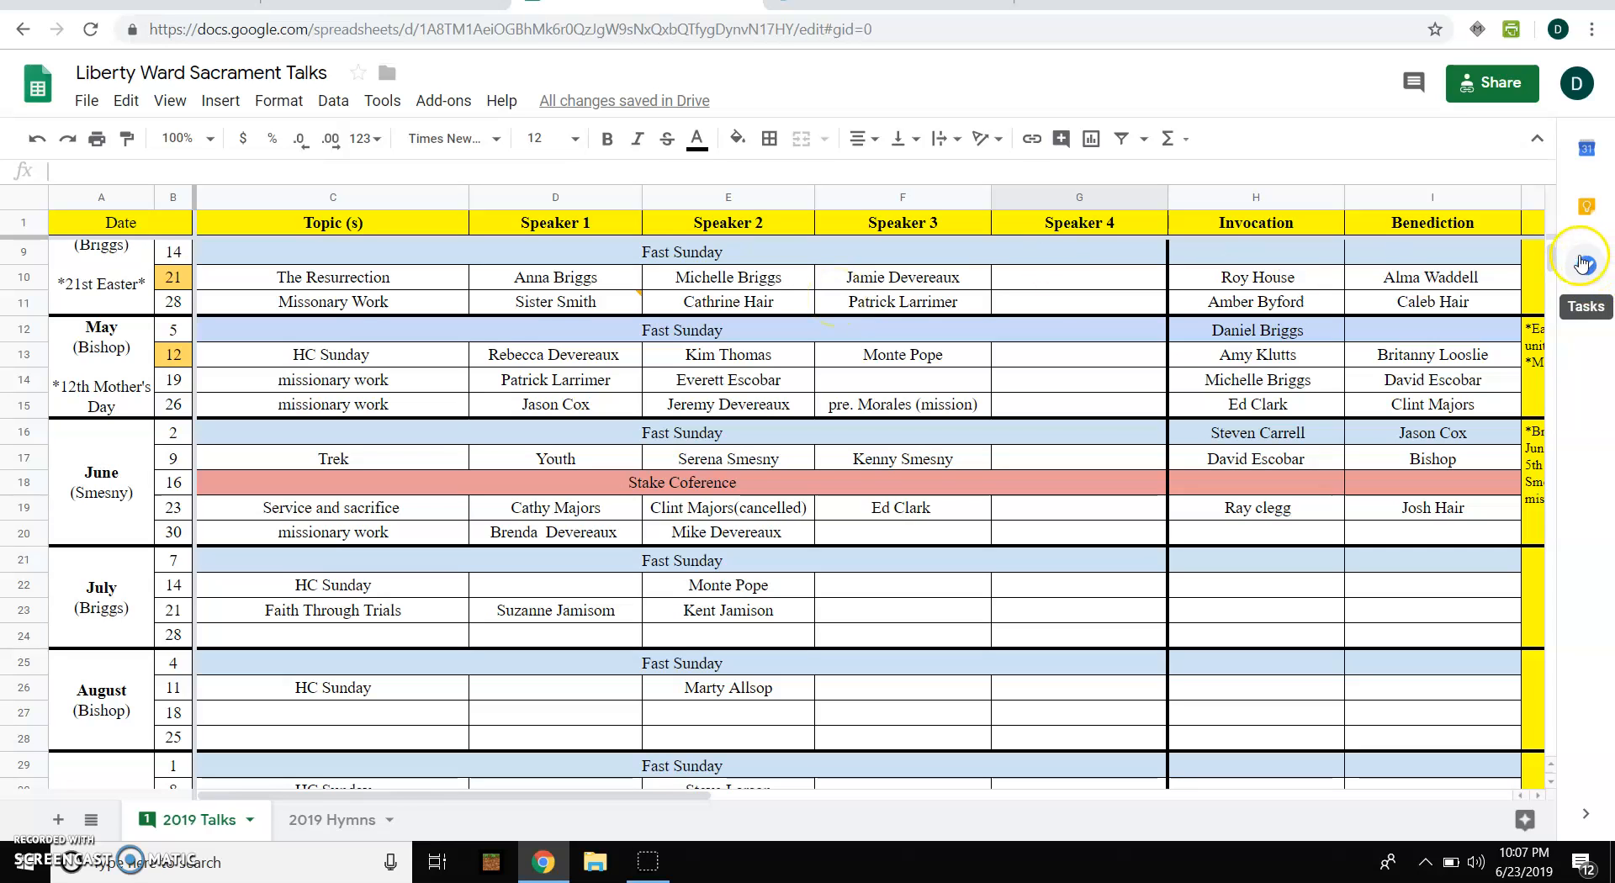
Step: Review the monthly speaker and topic assignments on the 2019 Talks sheet and compare them with the dates on the 2019 Hymns sheet
{"action": "left_click_drag", "start_coordinate": [1552, 252], "coordinate": [1552, 233]}
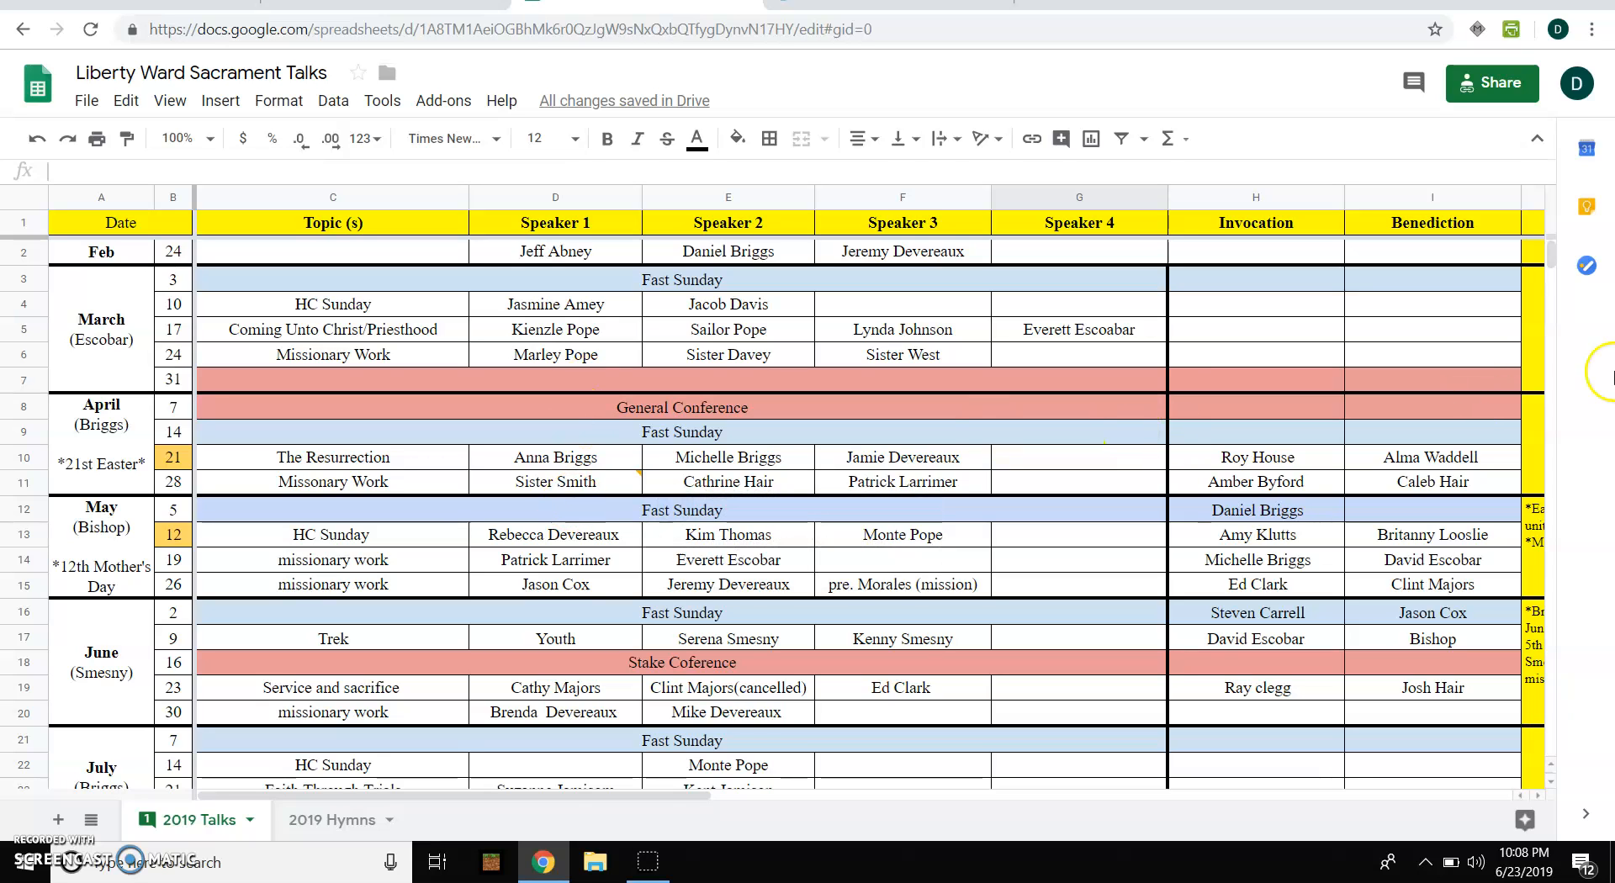
{"action": "left_click", "coordinate": [1551, 271]}
{"action": "left_click_drag", "start_coordinate": [1550, 271], "coordinate": [1550, 264]}
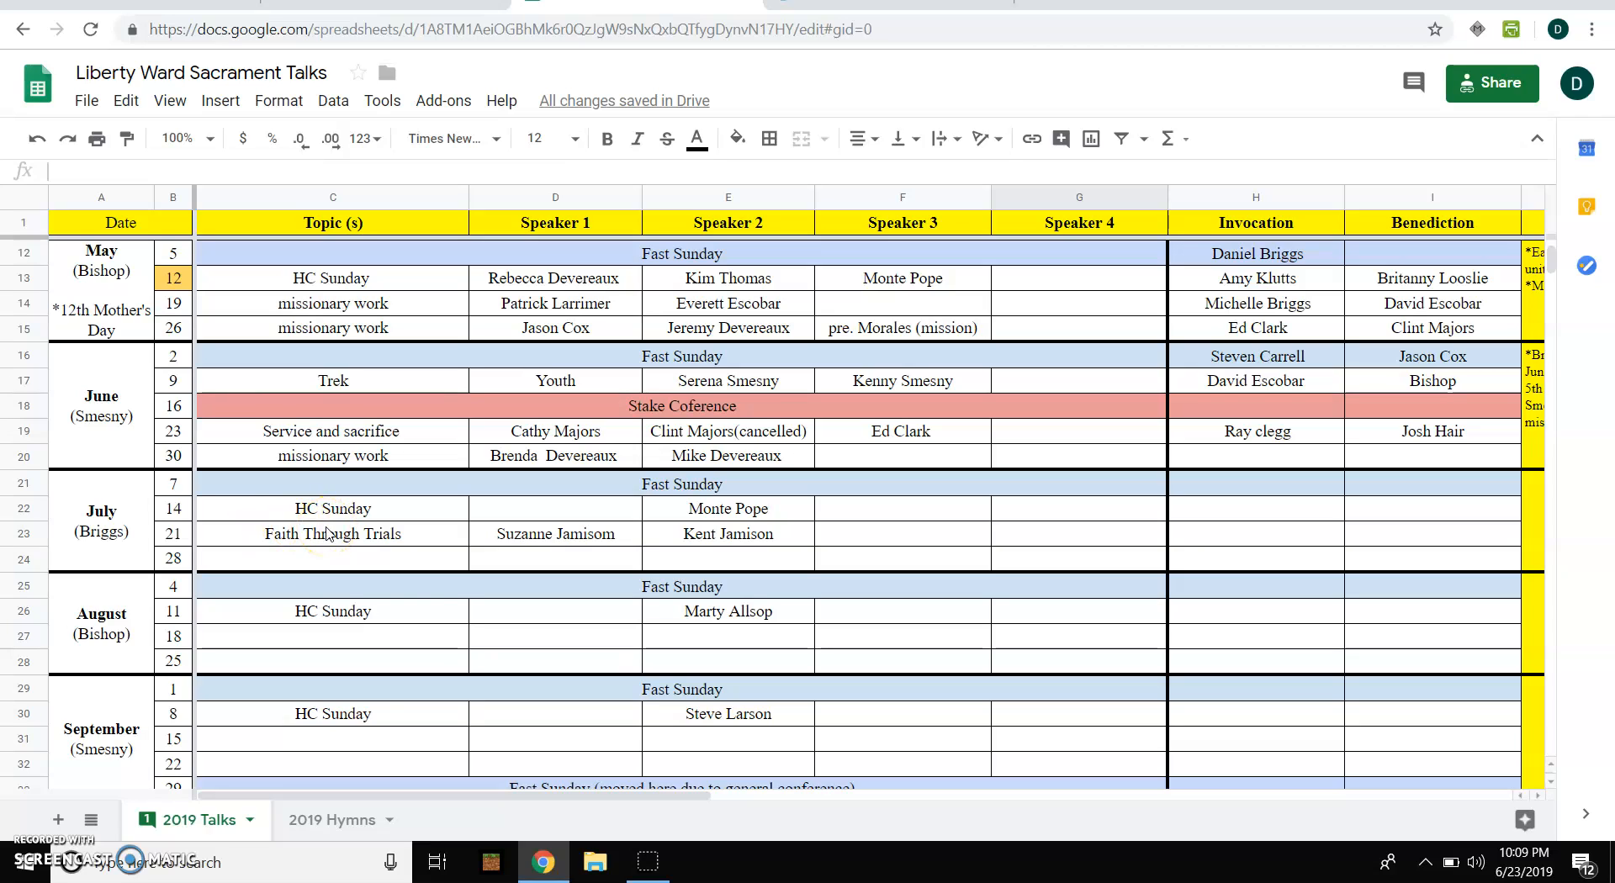
{"action": "left_click", "coordinate": [345, 828]}
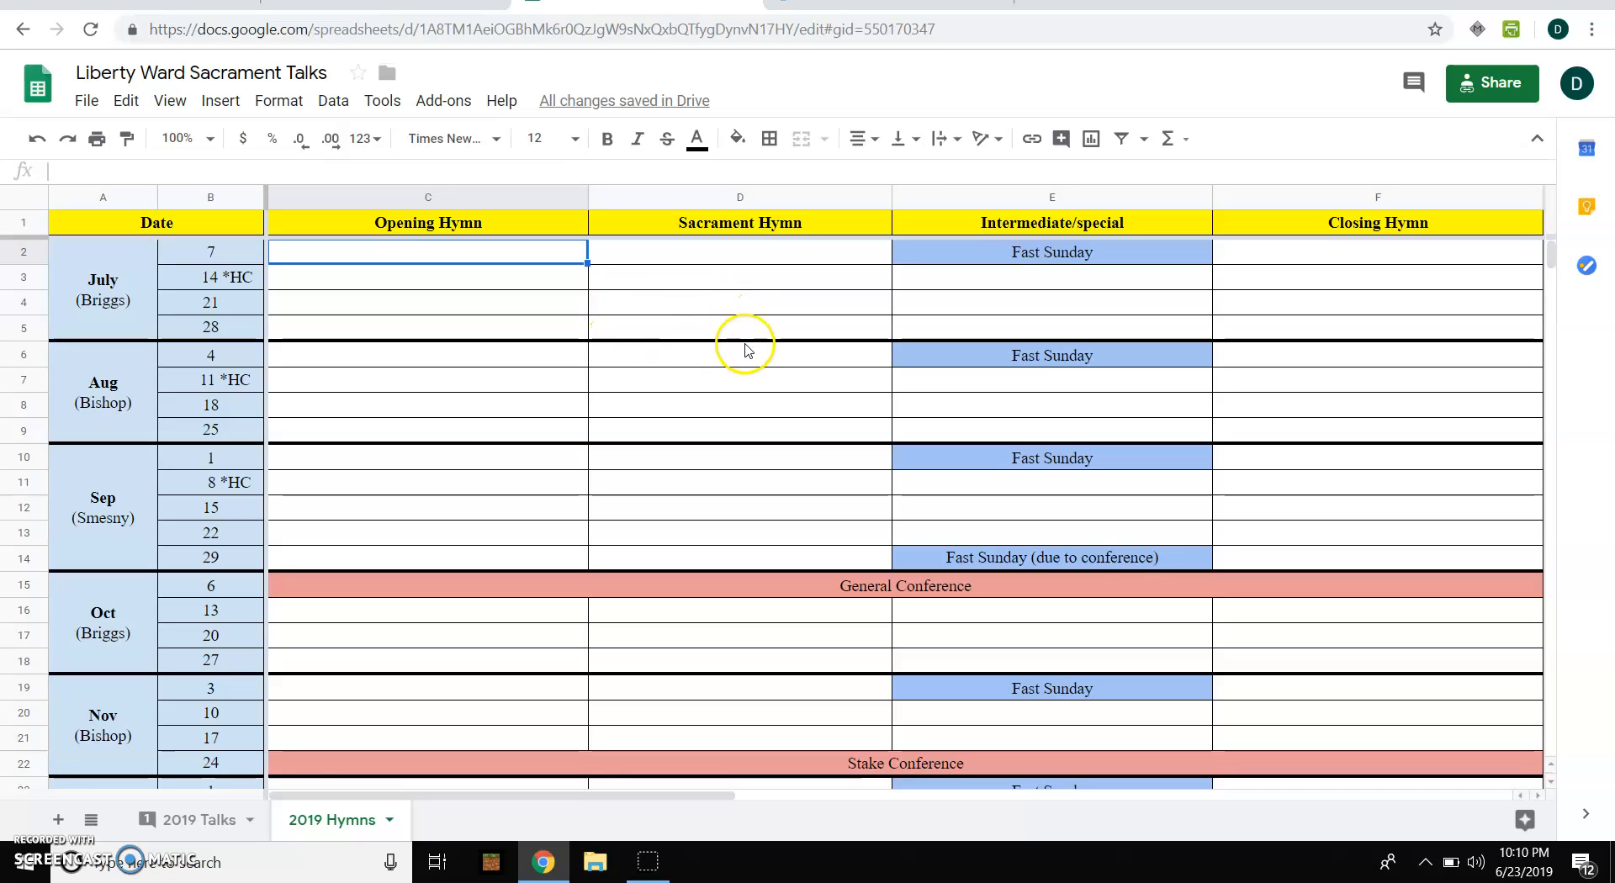
{"action": "left_click", "coordinate": [199, 831]}
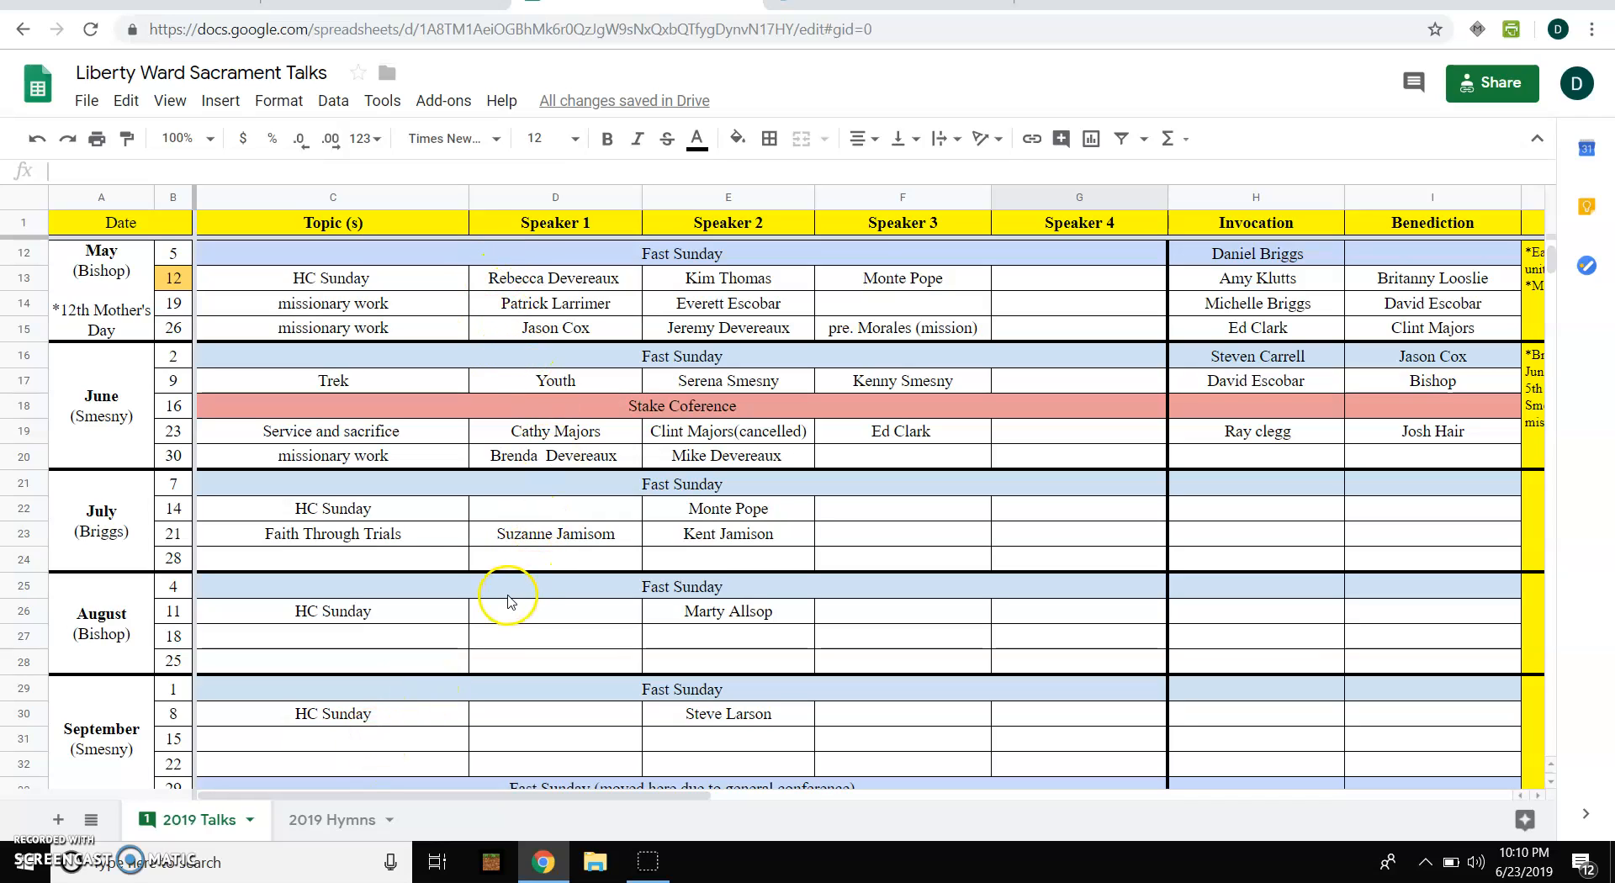
{"action": "left_click", "coordinate": [328, 831]}
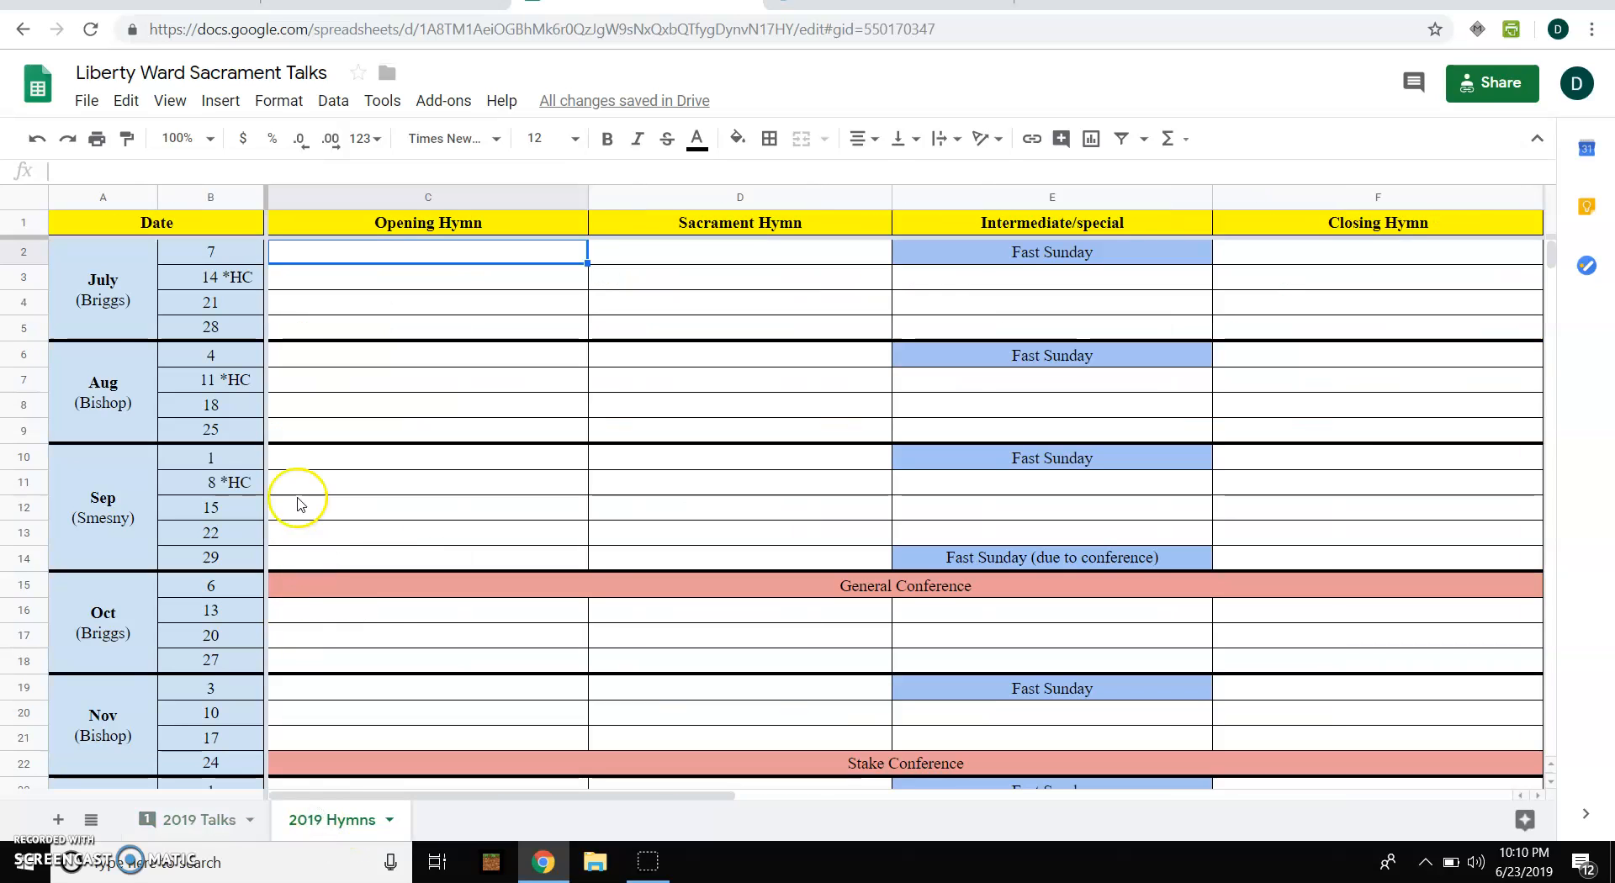
{"action": "left_click", "coordinate": [169, 819]}
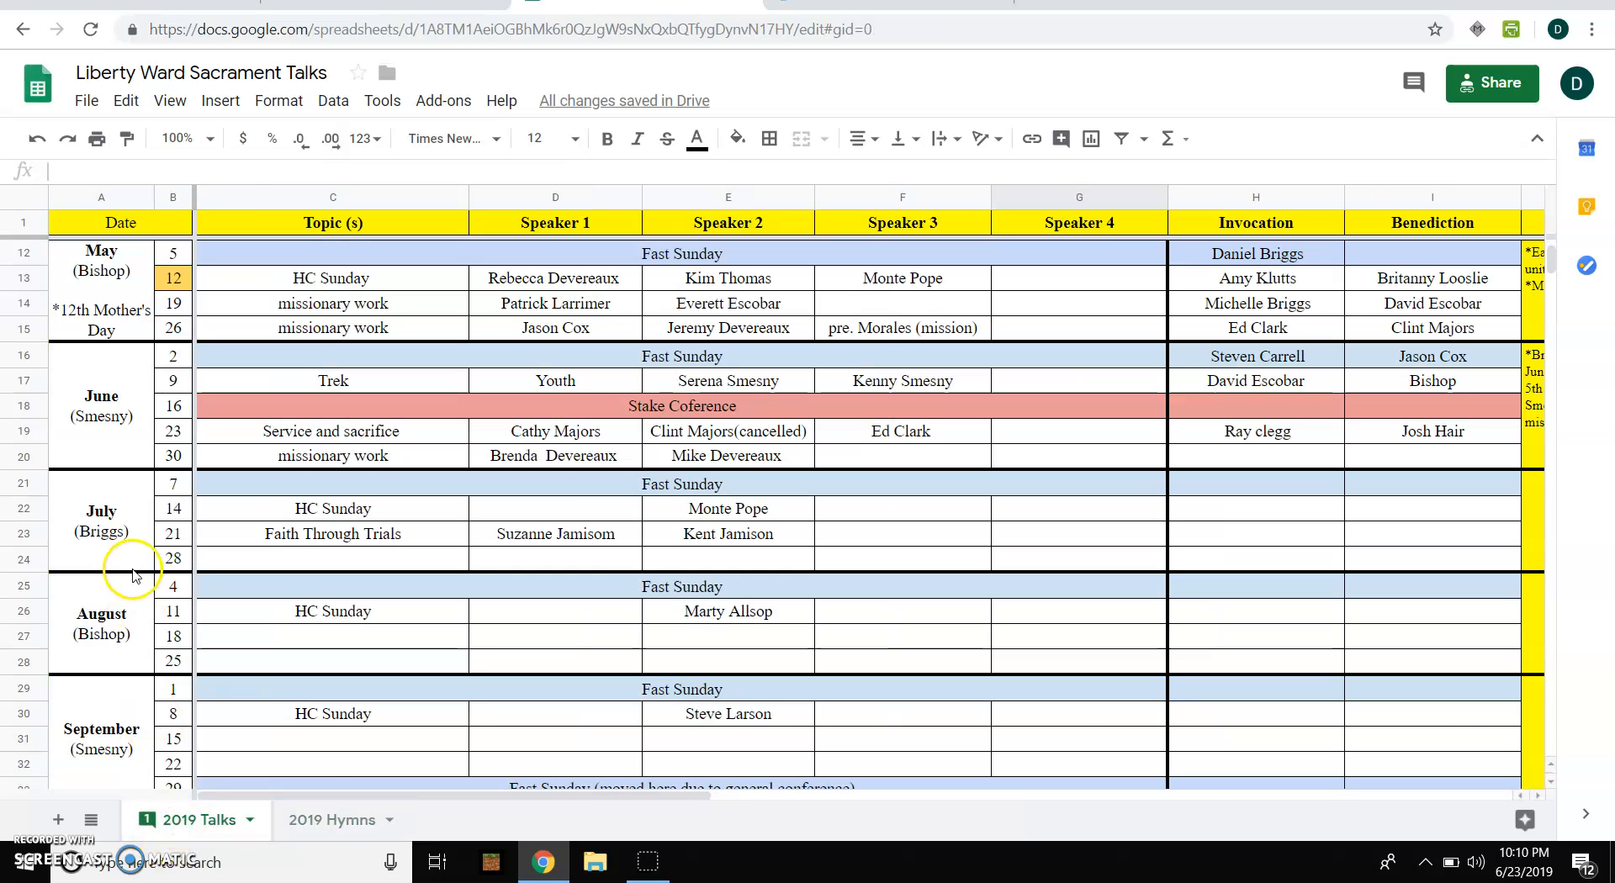
Step: On the 2019 Hymns sheet, enter "#301 I am a child of God" as the opening hymn for July 7
{"action": "left_click", "coordinate": [327, 823]}
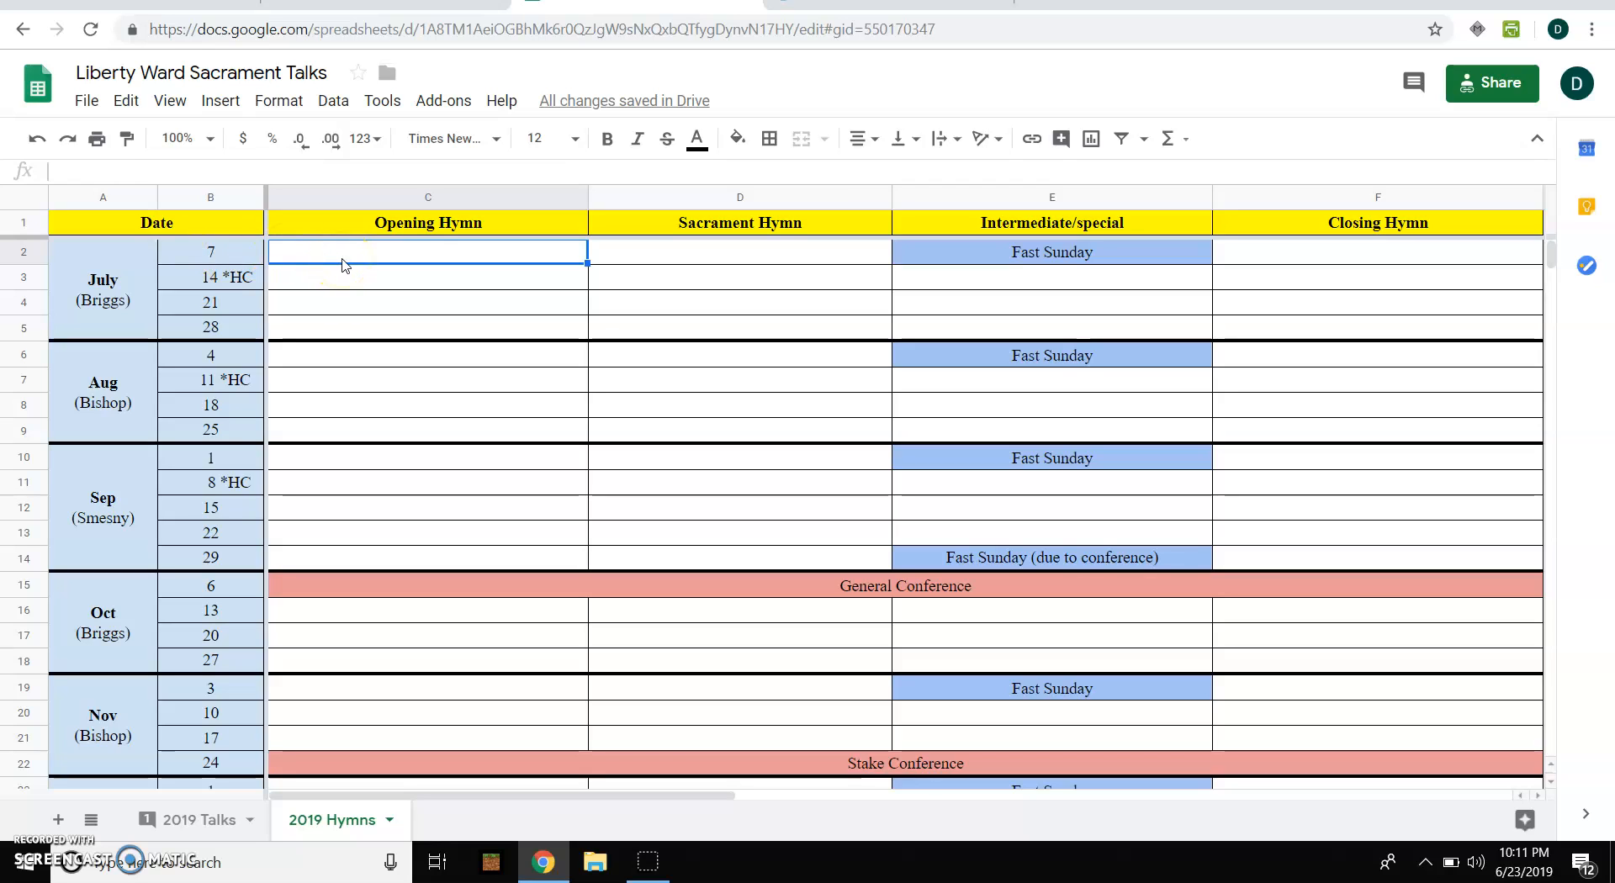
{"action": "type", "text": "#"}
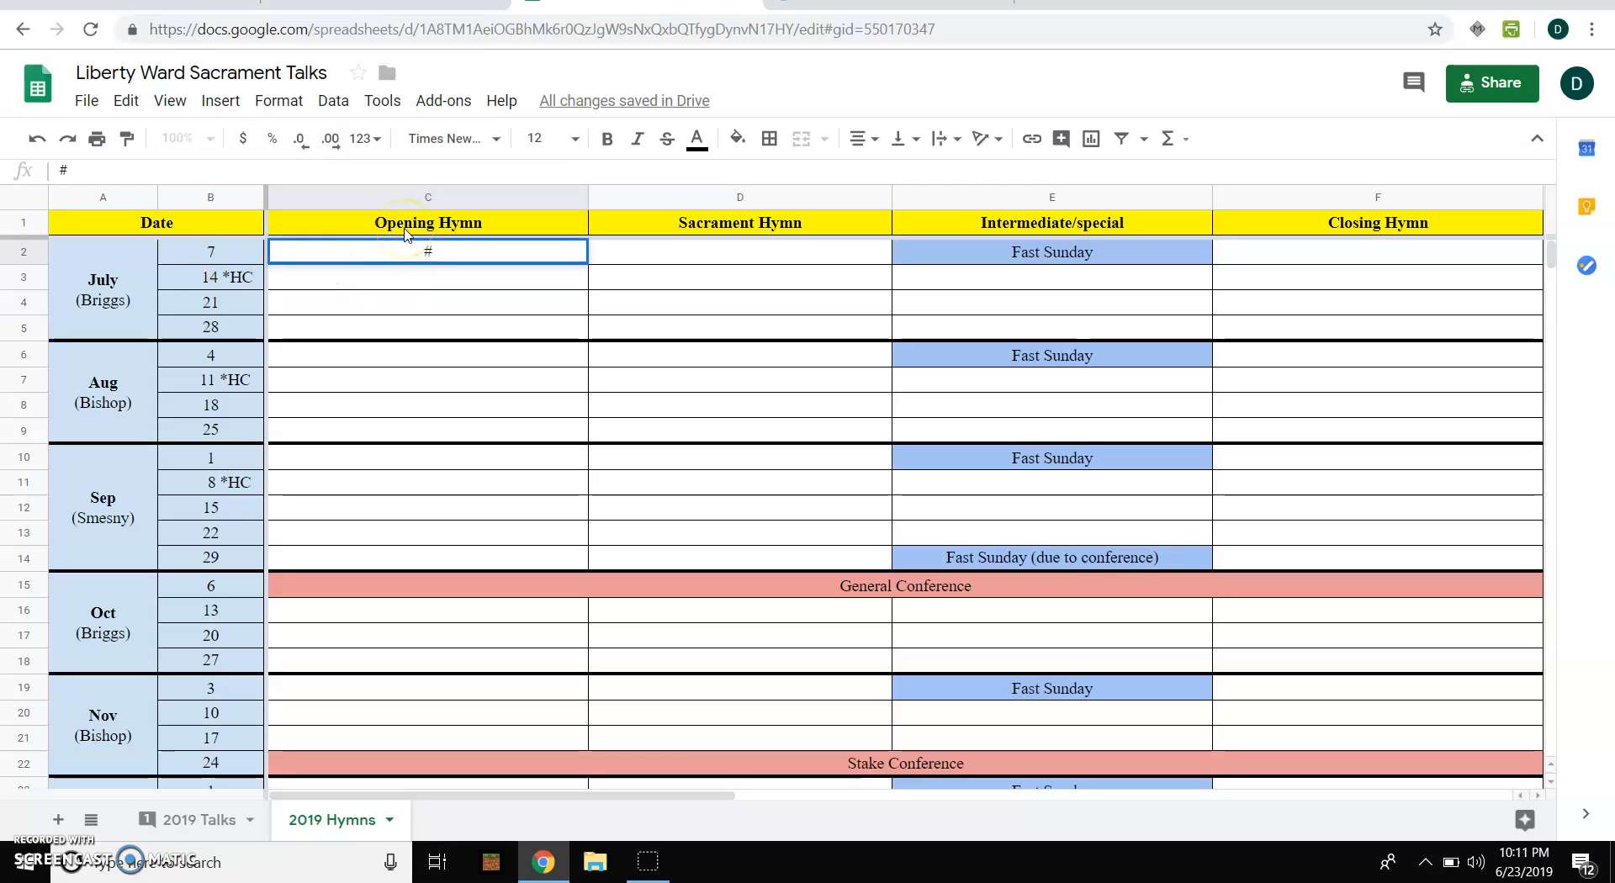
{"action": "type", "text": "301 I am a c"}
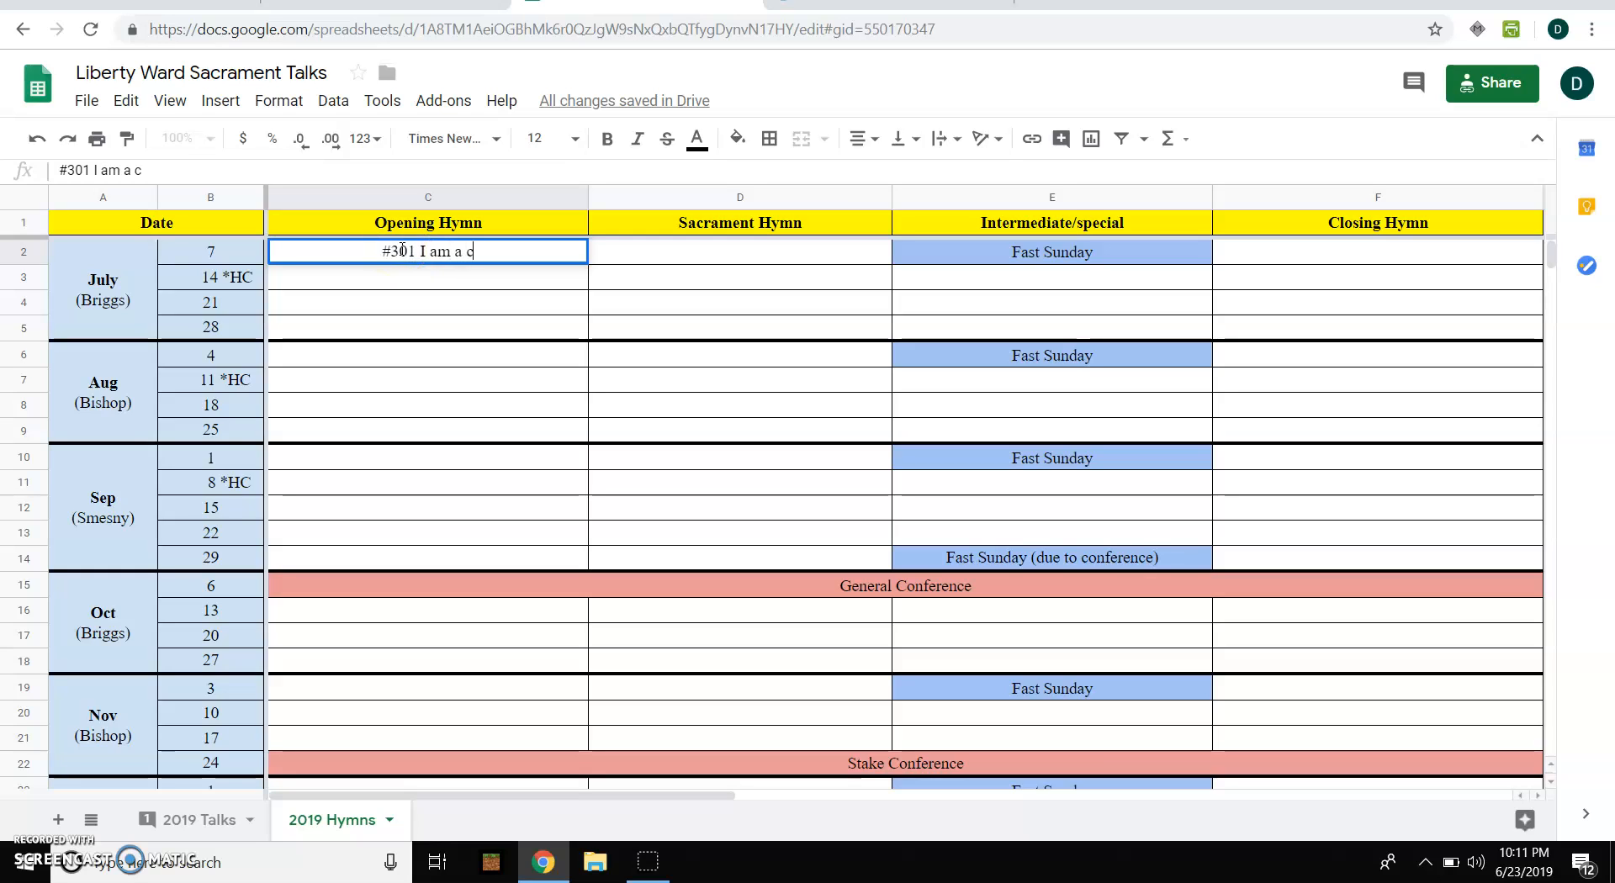
{"action": "type", "text": "hild of God"}
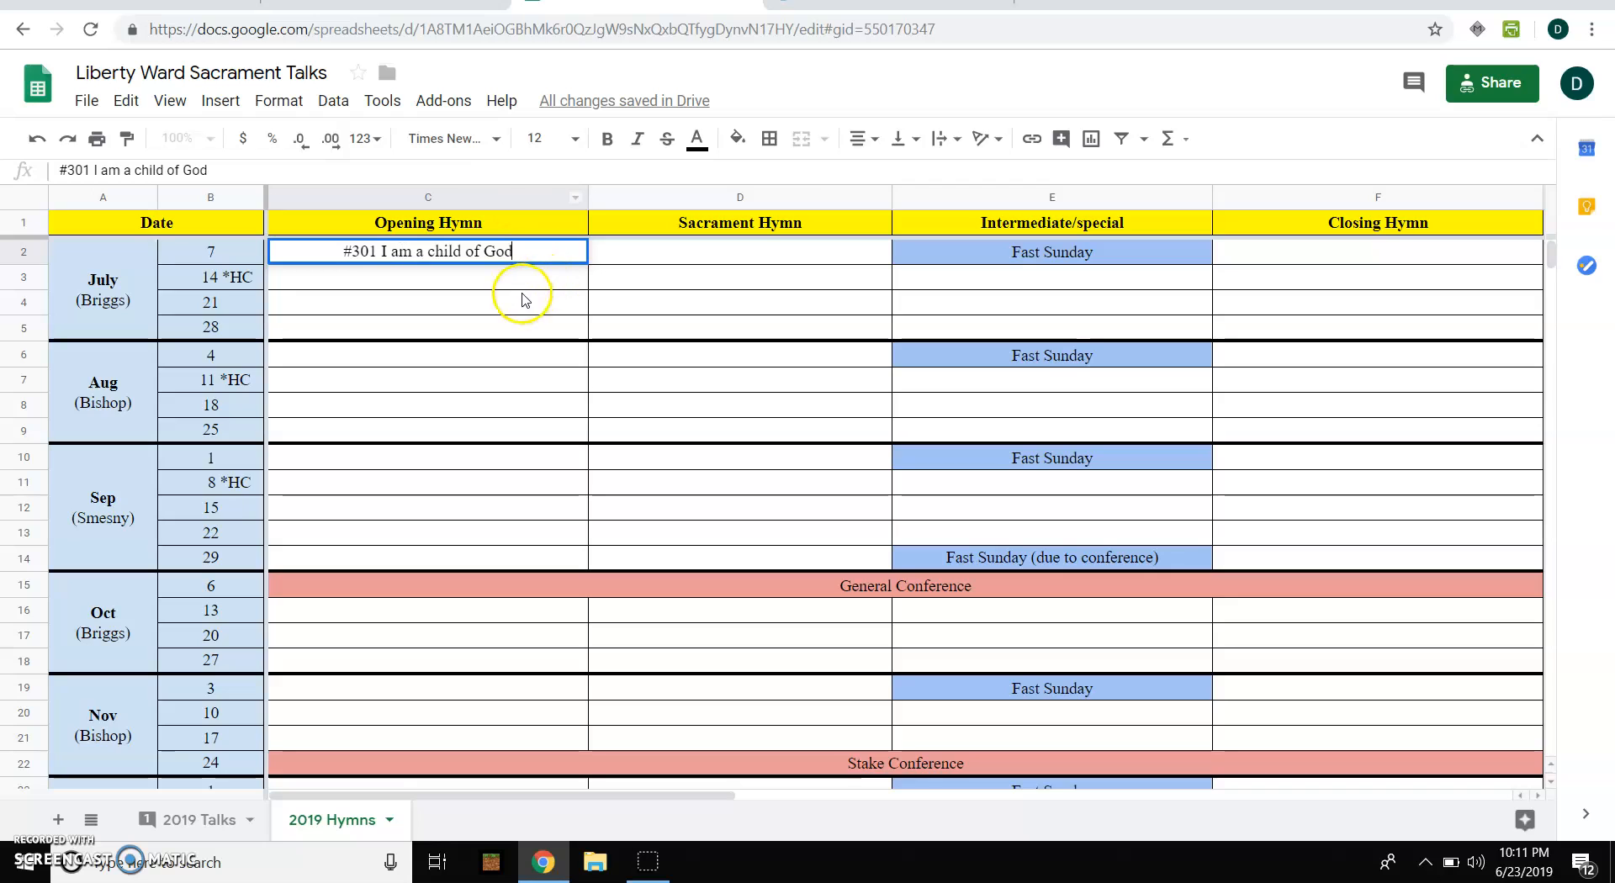
{"action": "left_click", "coordinate": [522, 299]}
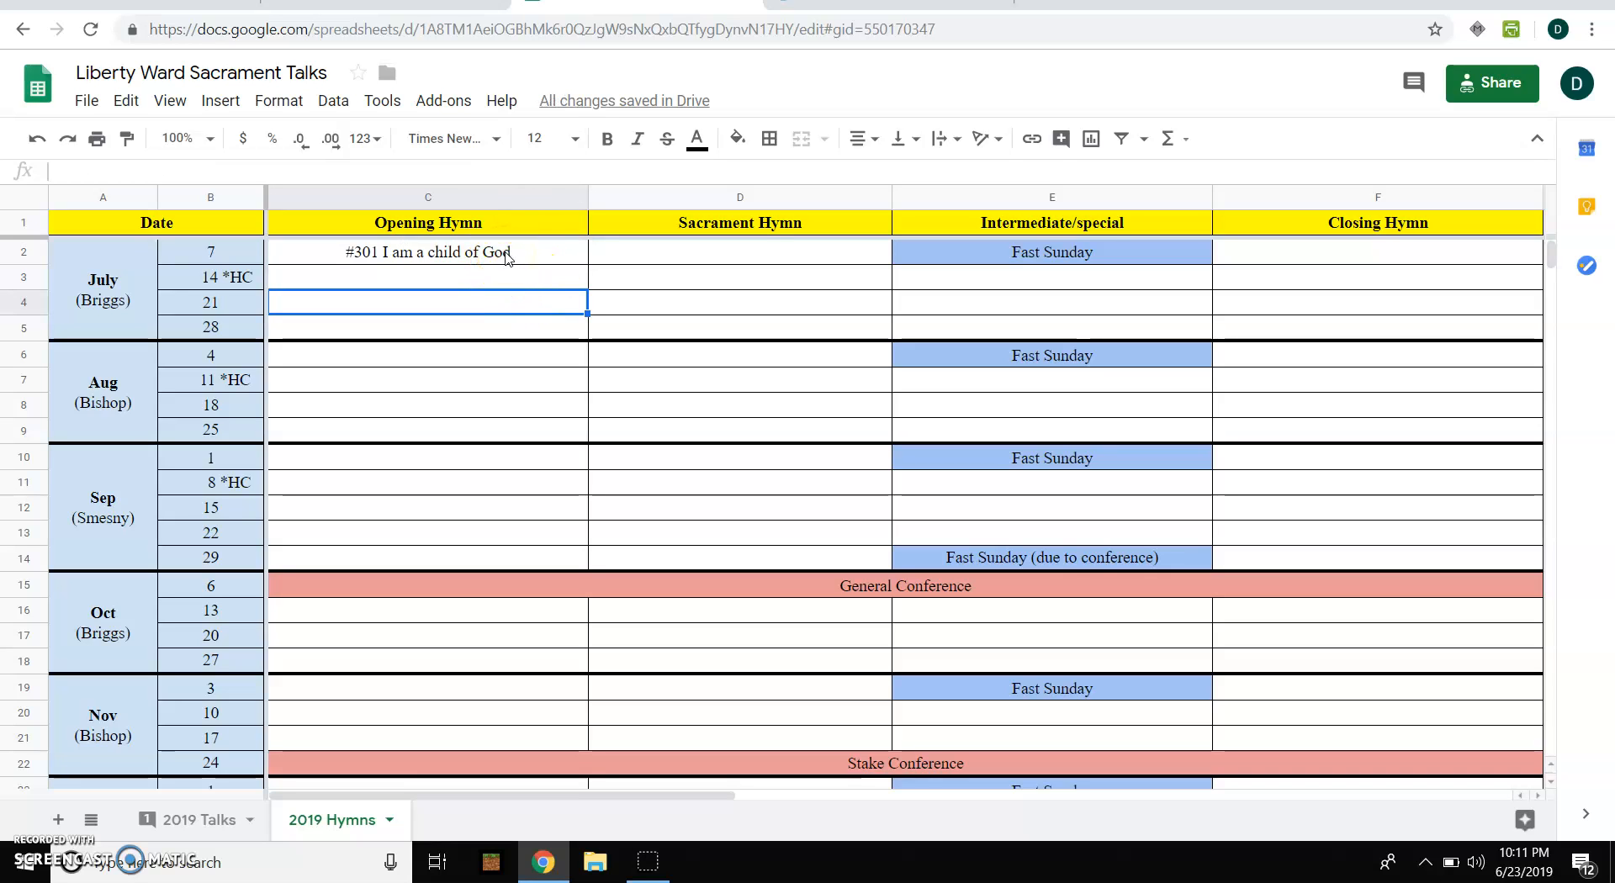
Step: Examine the July cells under Sacrament Hymn and Intermediate/special and look over the extent of the hymn schedule
{"action": "left_click", "coordinate": [649, 251]}
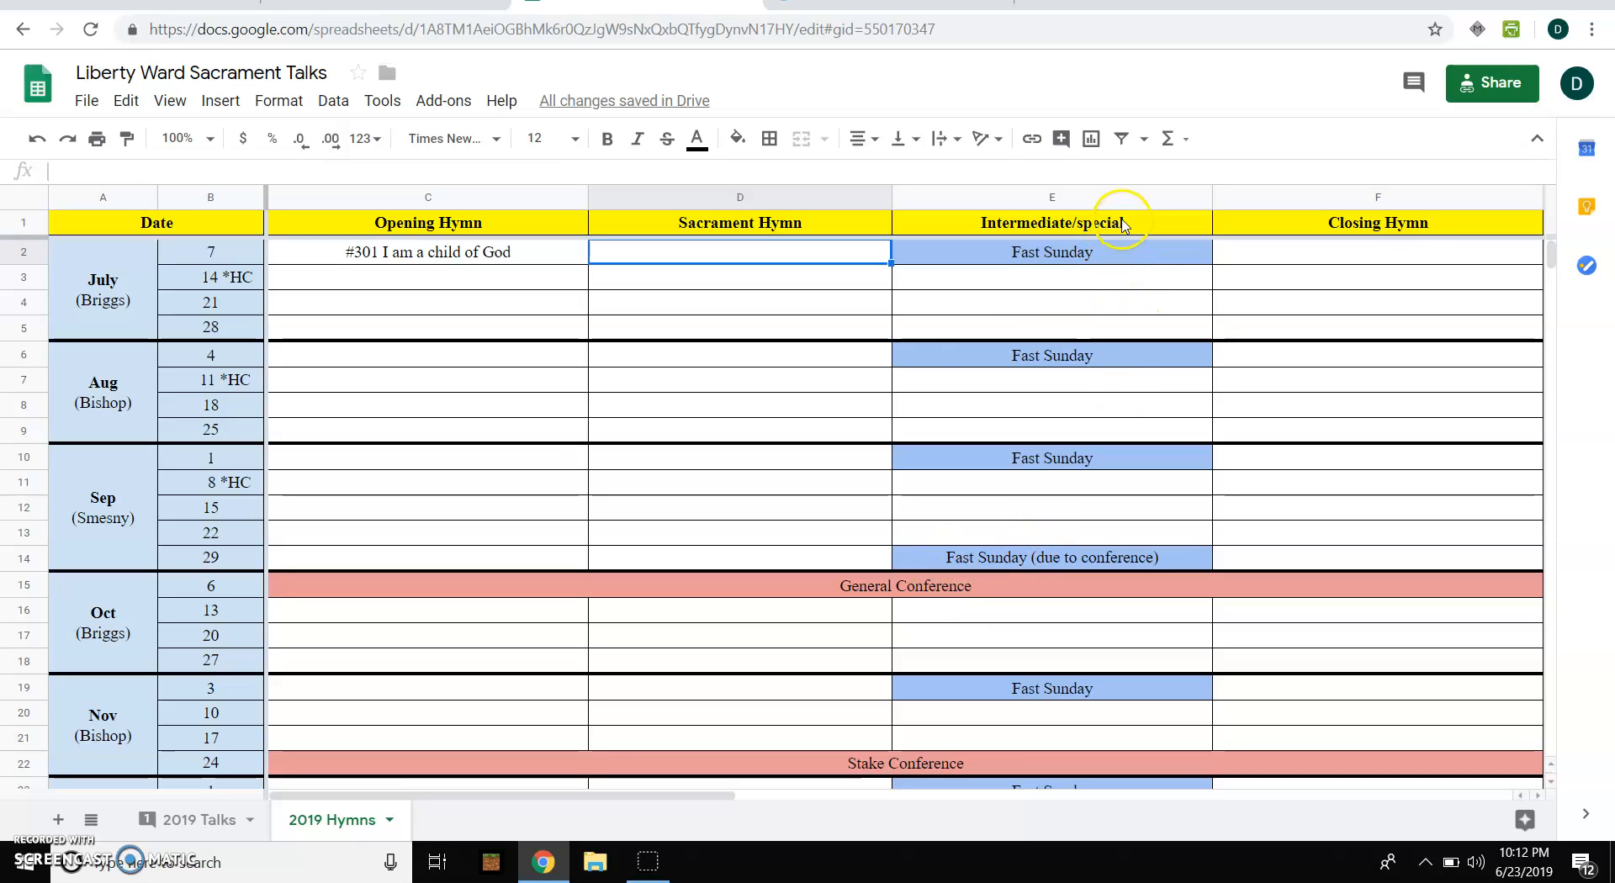
{"action": "left_click", "coordinate": [1021, 281]}
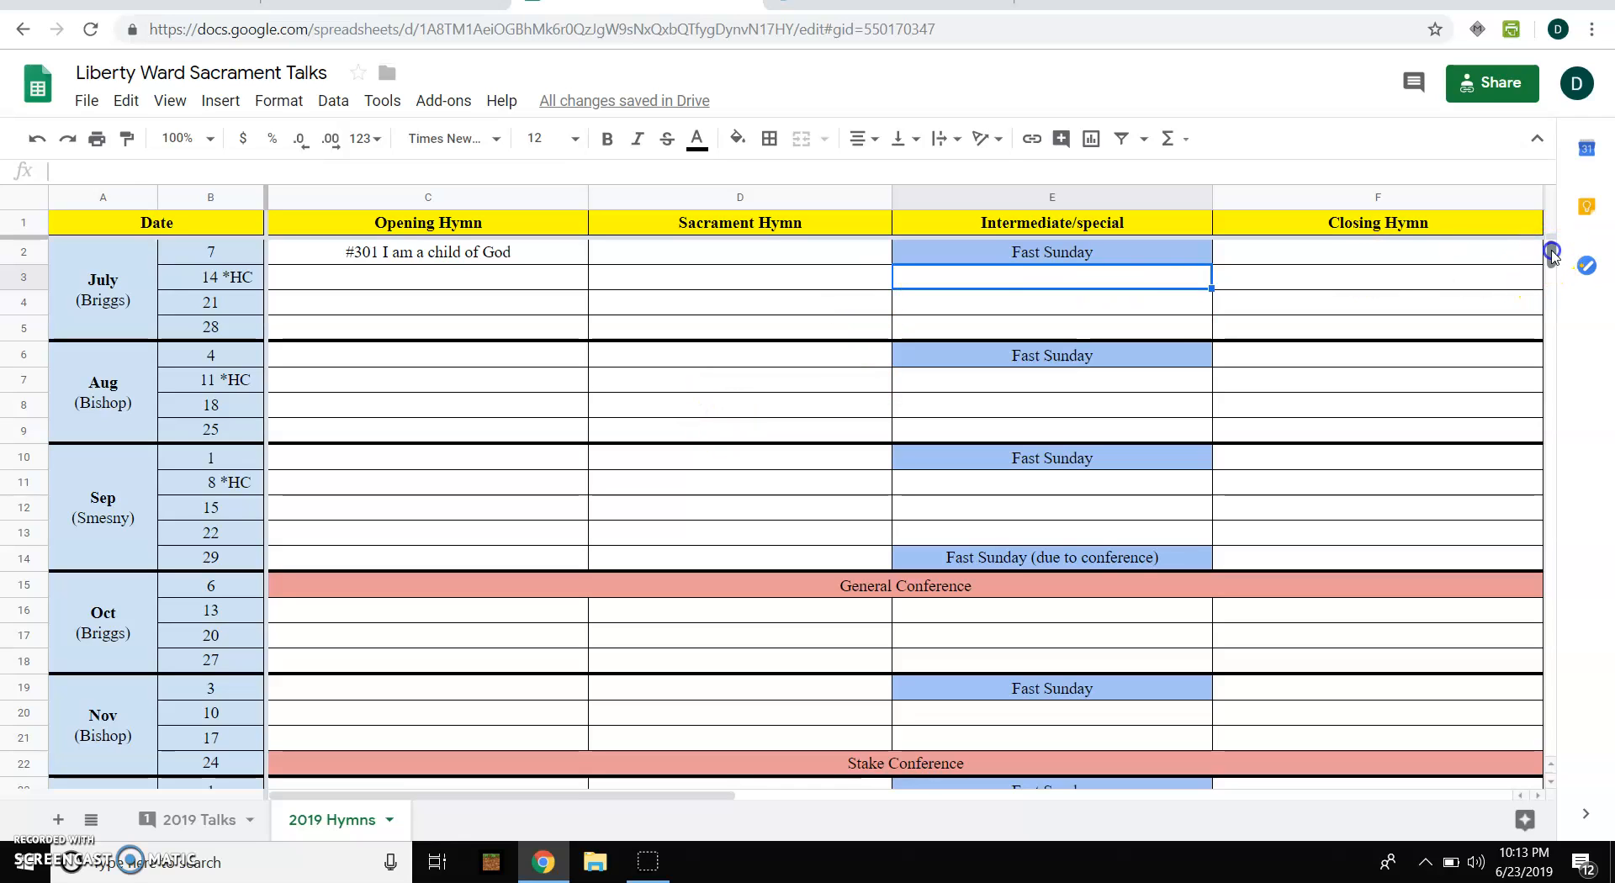
{"action": "left_click_drag", "start_coordinate": [1552, 257], "coordinate": [1556, 249]}
{"action": "left_click_drag", "start_coordinate": [371, 794], "coordinate": [448, 775]}
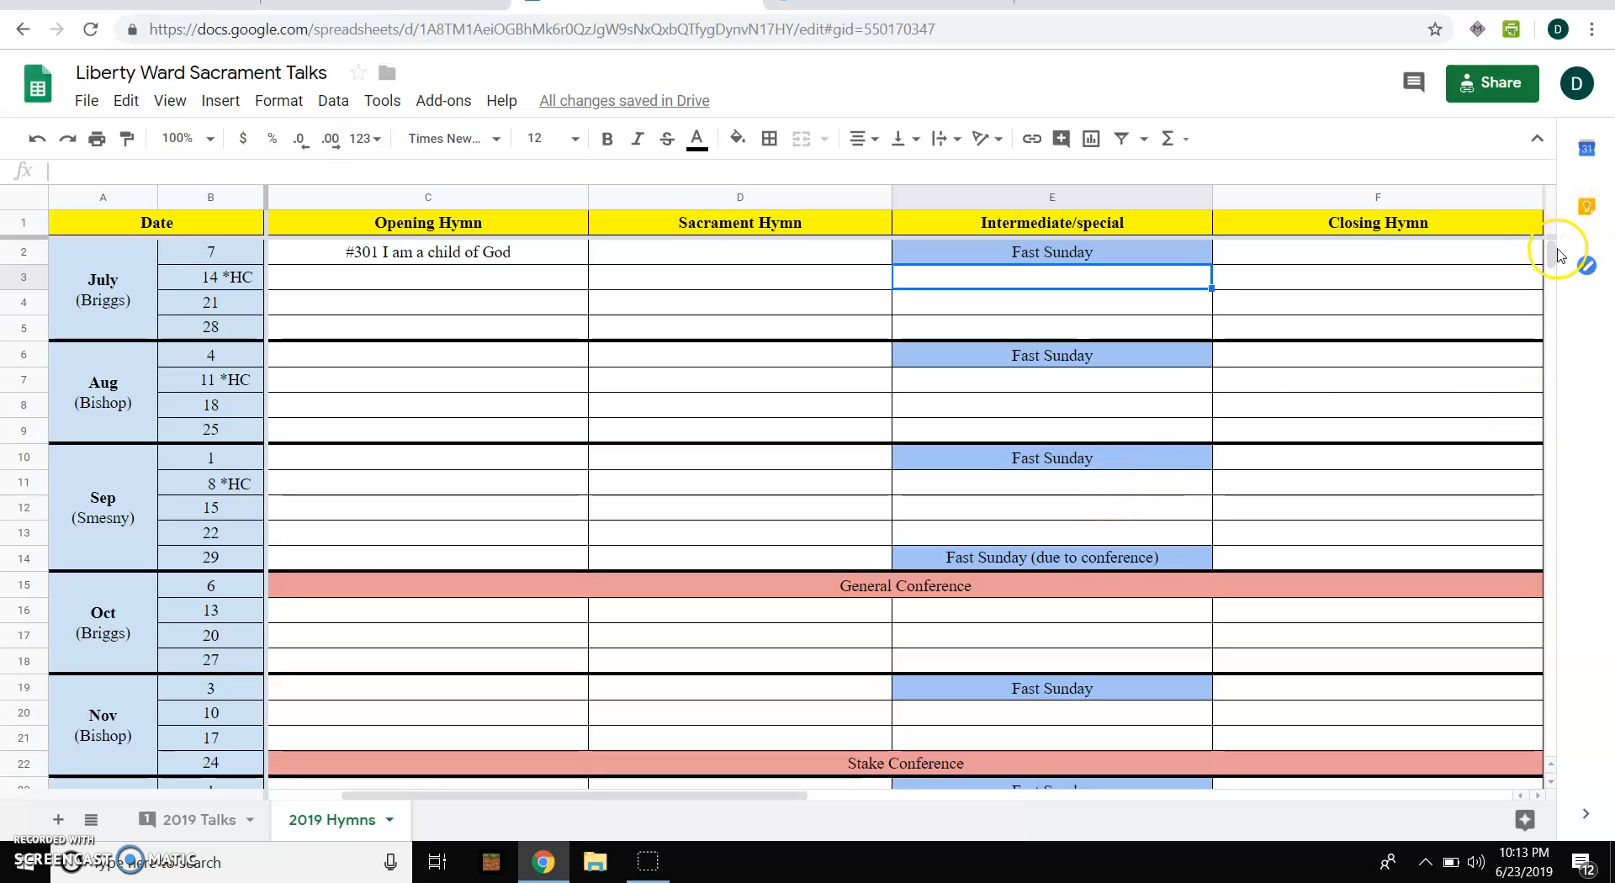
{"action": "mouse_move", "coordinate": [1550, 253]}
{"action": "left_mouse_down"}
{"action": "mouse_move", "coordinate": [1555, 274]}
{"action": "mouse_move", "coordinate": [1555, 245]}
{"action": "left_mouse_up"}
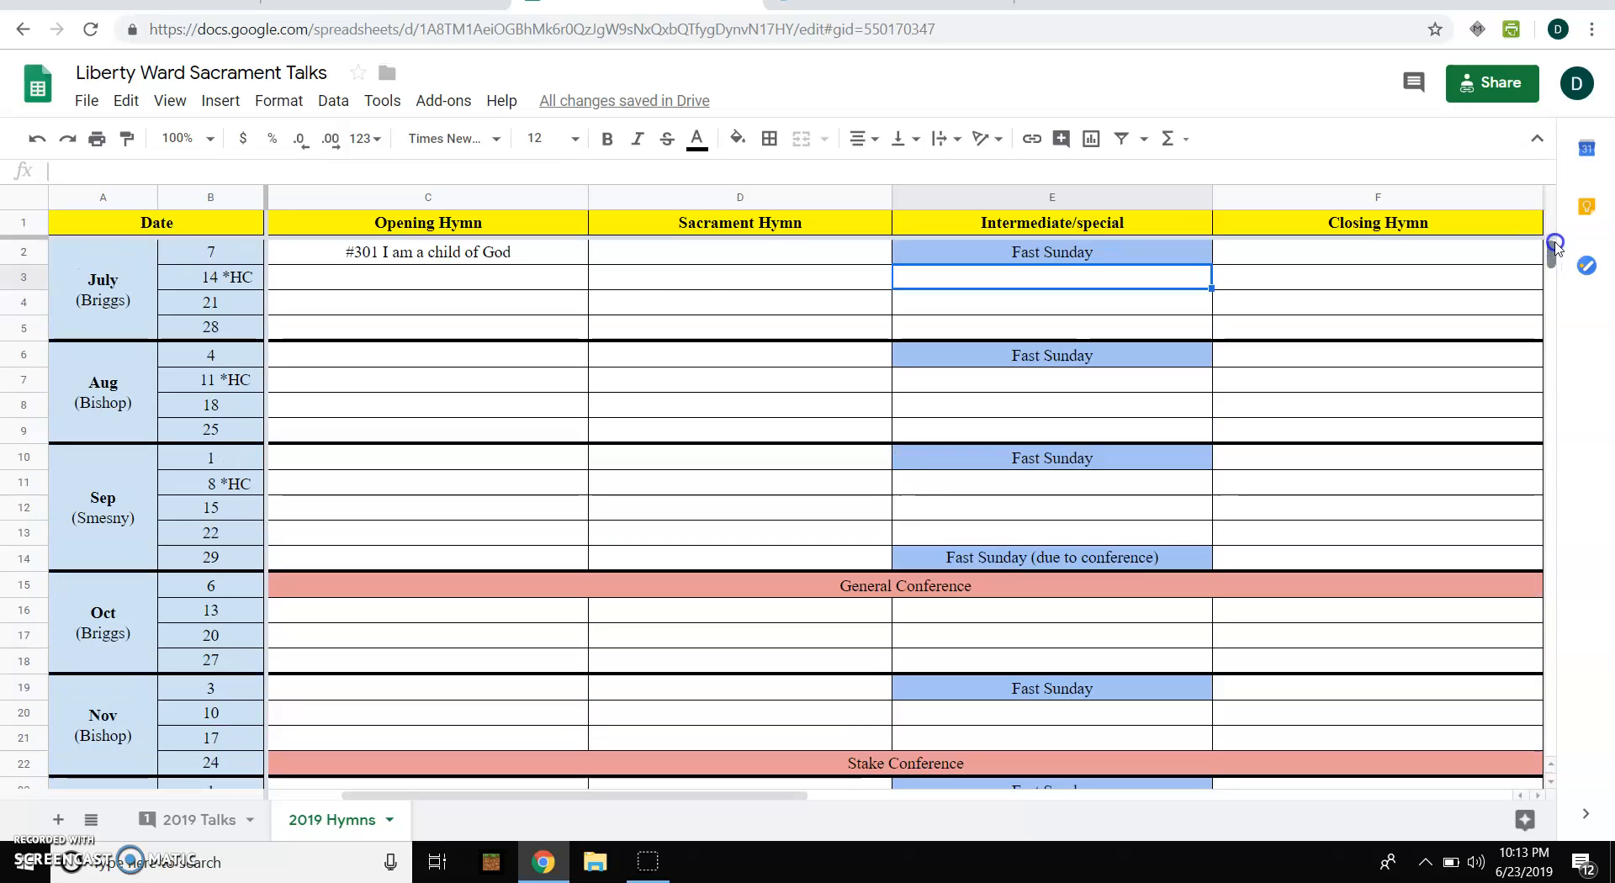
Step: Move the cell selection from the July 7 sacrament hymn down to the December 15 row, and across past the Closing Hymn column
{"action": "left_click", "coordinate": [670, 248]}
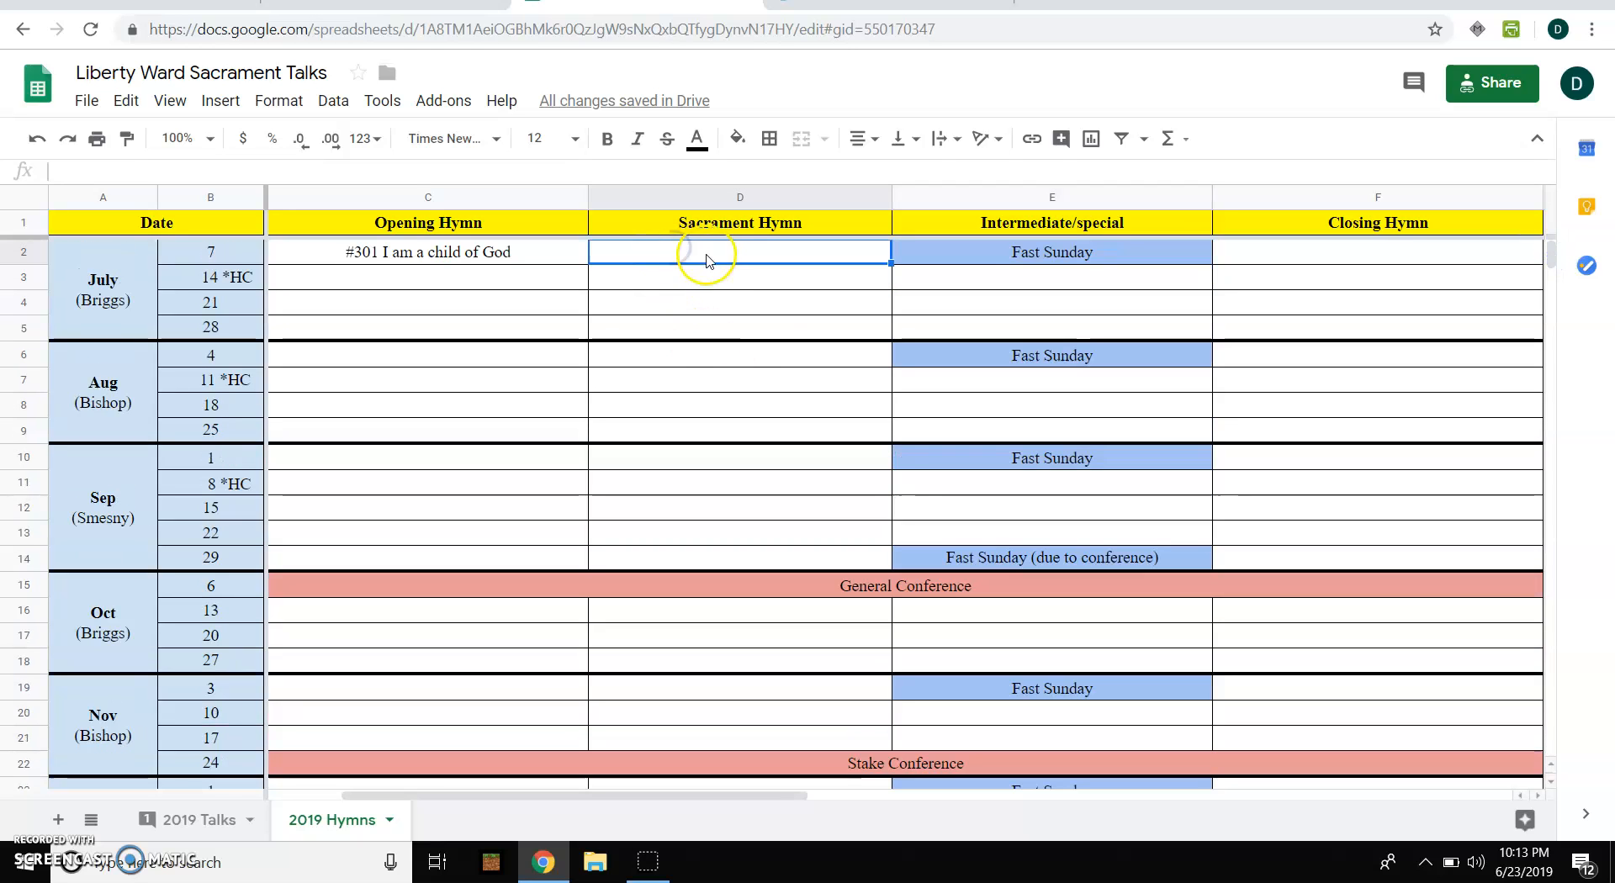
{"action": "key", "text": "Down"}
{"action": "key", "text": "Down"}
{"action": "key", "text": "Down"}
{"action": "key", "text": "Down"}
{"action": "key", "text": "Down"}
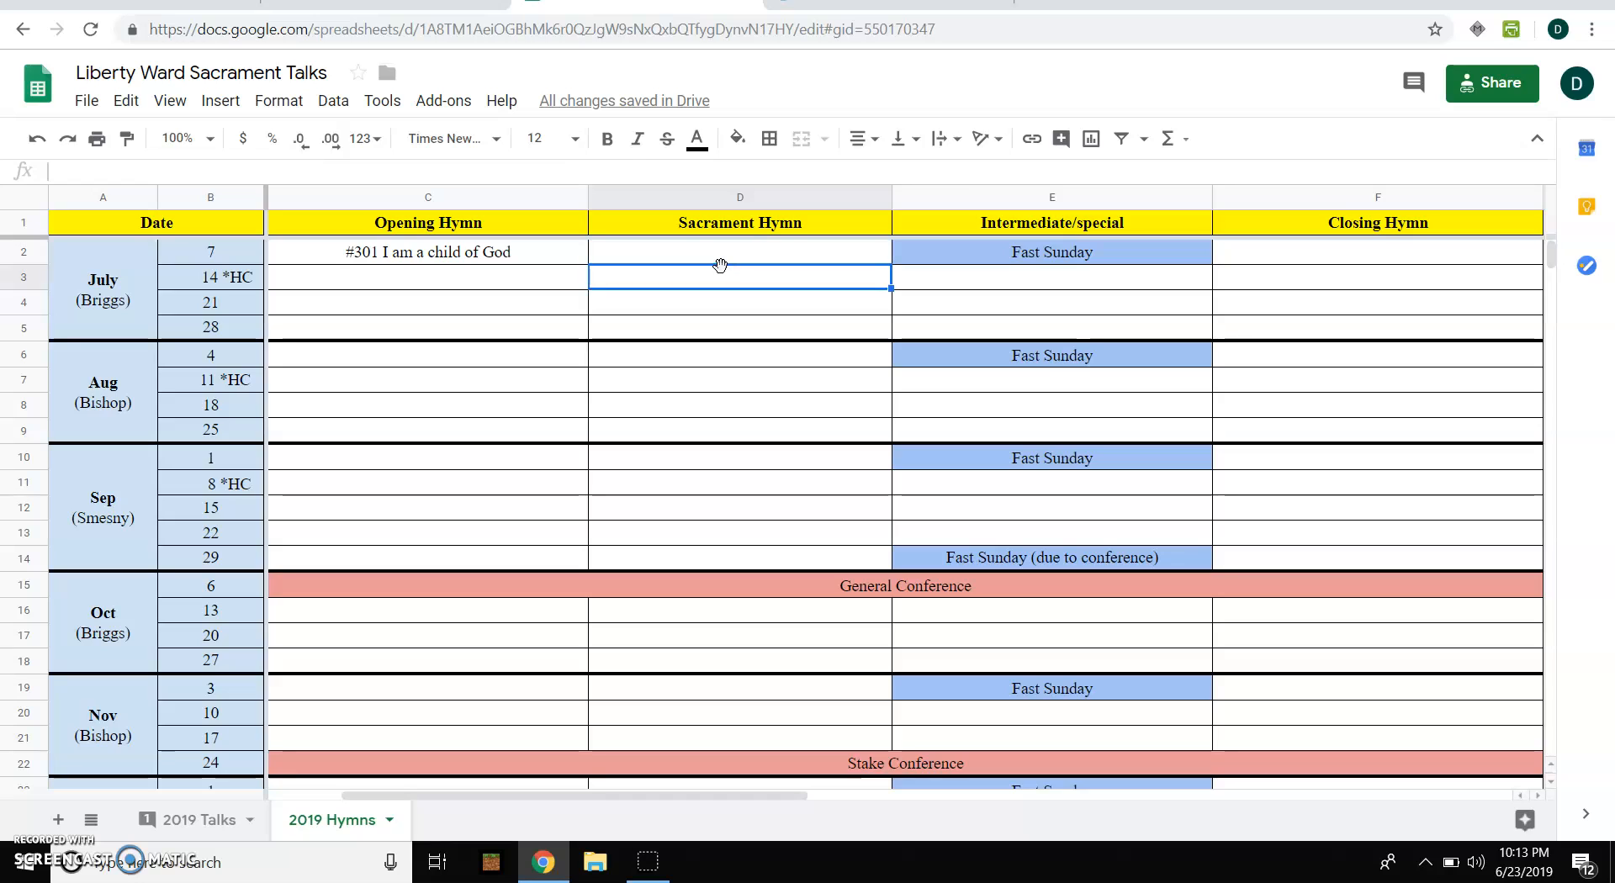
{"action": "key", "text": "Down"}
{"action": "key", "text": "Down"}
{"action": "key", "text": "Down"}
{"action": "key", "text": "Down"}
{"action": "key", "text": "Down"}
{"action": "key", "text": "Down"}
{"action": "key", "text": "Down"}
{"action": "key", "text": "Down"}
{"action": "key", "text": "Down"}
{"action": "key", "text": "Down"}
{"action": "key", "text": "Down"}
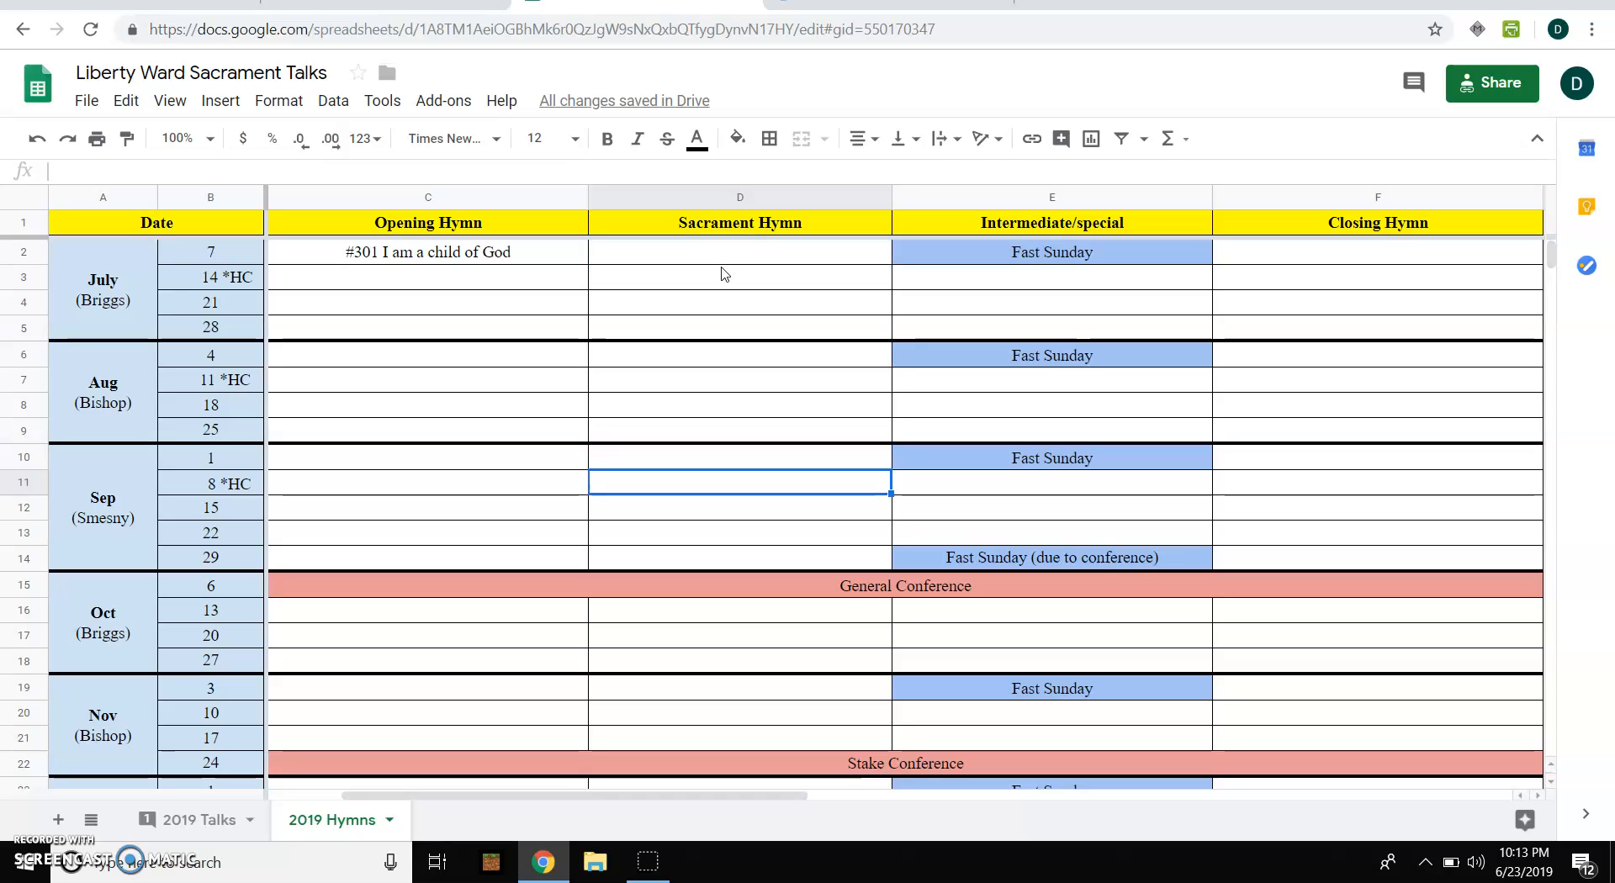
{"action": "key", "text": "Down"}
{"action": "key", "text": "Down"}
{"action": "key", "text": "Down"}
{"action": "key", "text": "Down"}
{"action": "key", "text": "Down"}
{"action": "key", "text": "Down"}
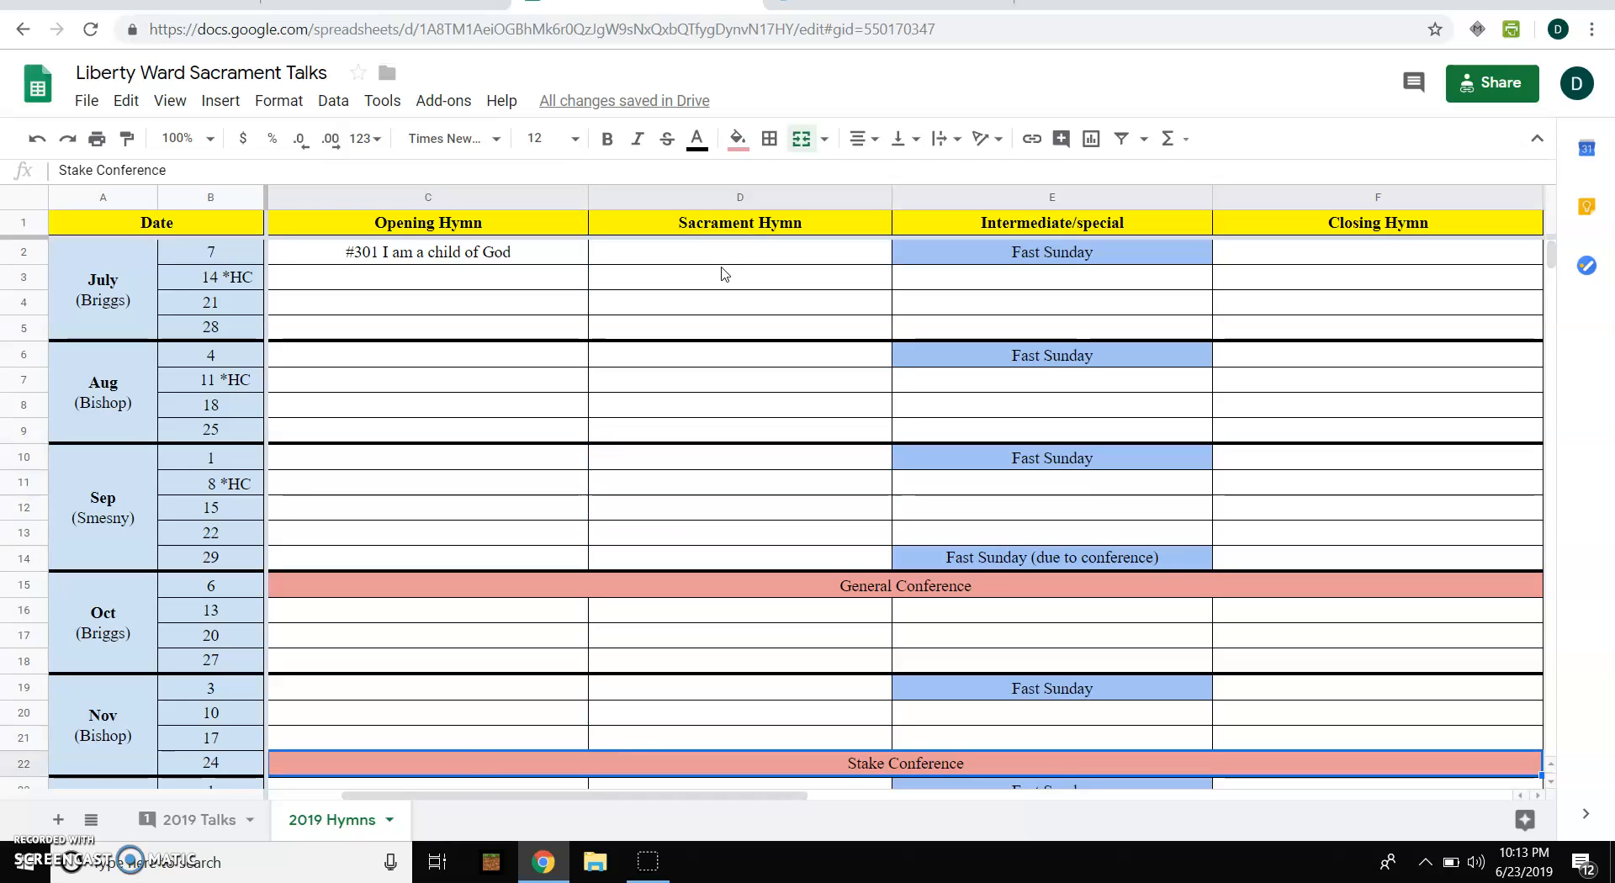
{"action": "key", "text": "Down"}
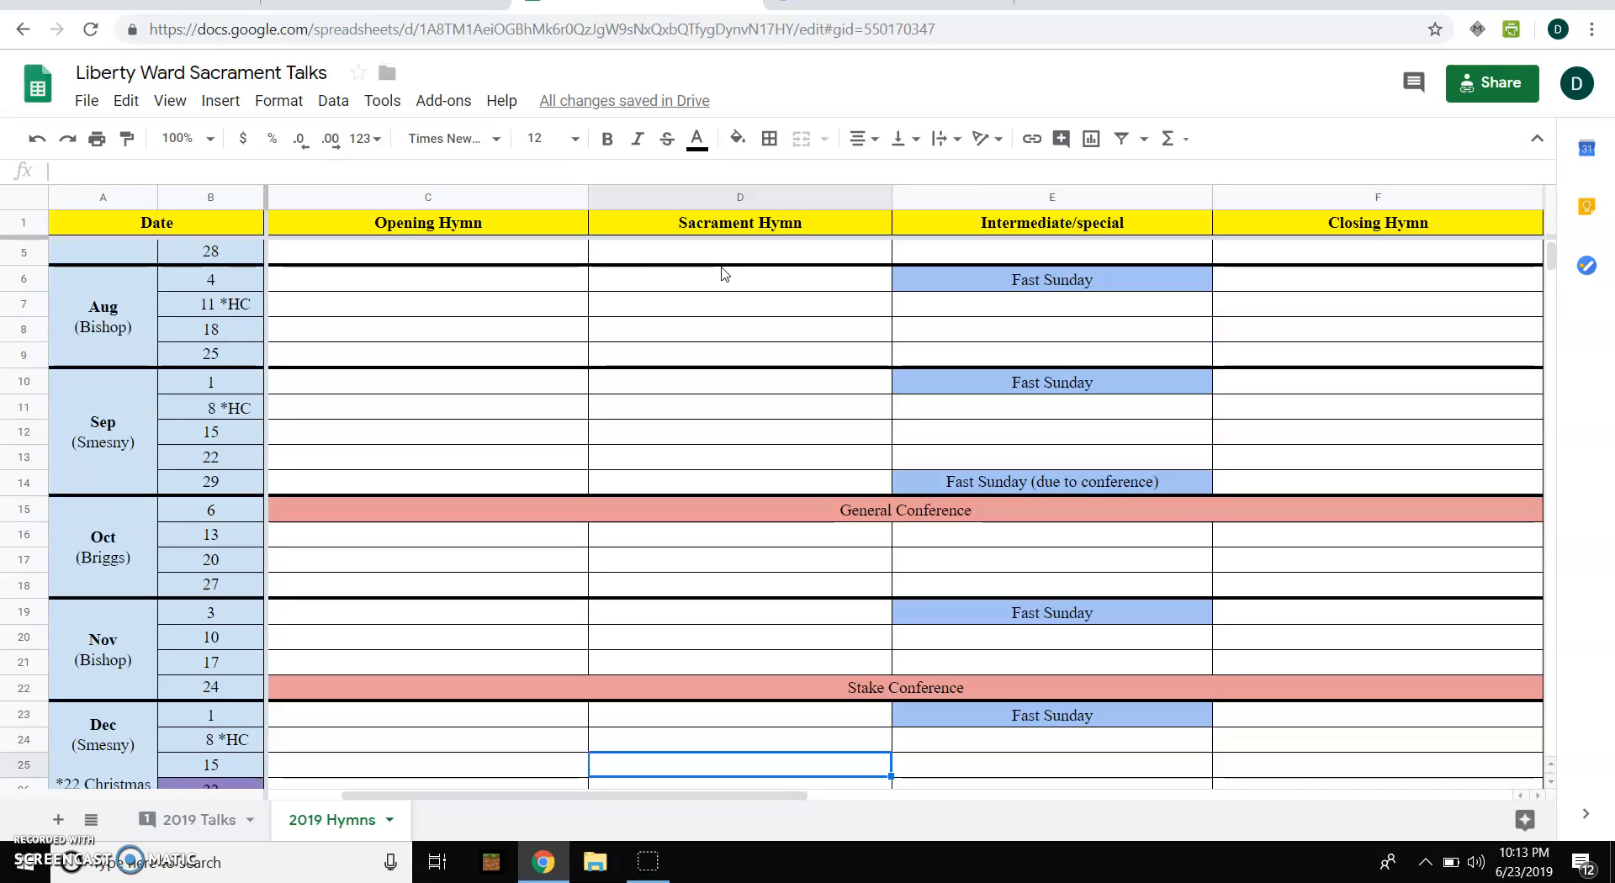
{"action": "key", "text": "Right"}
{"action": "key", "text": "Right"}
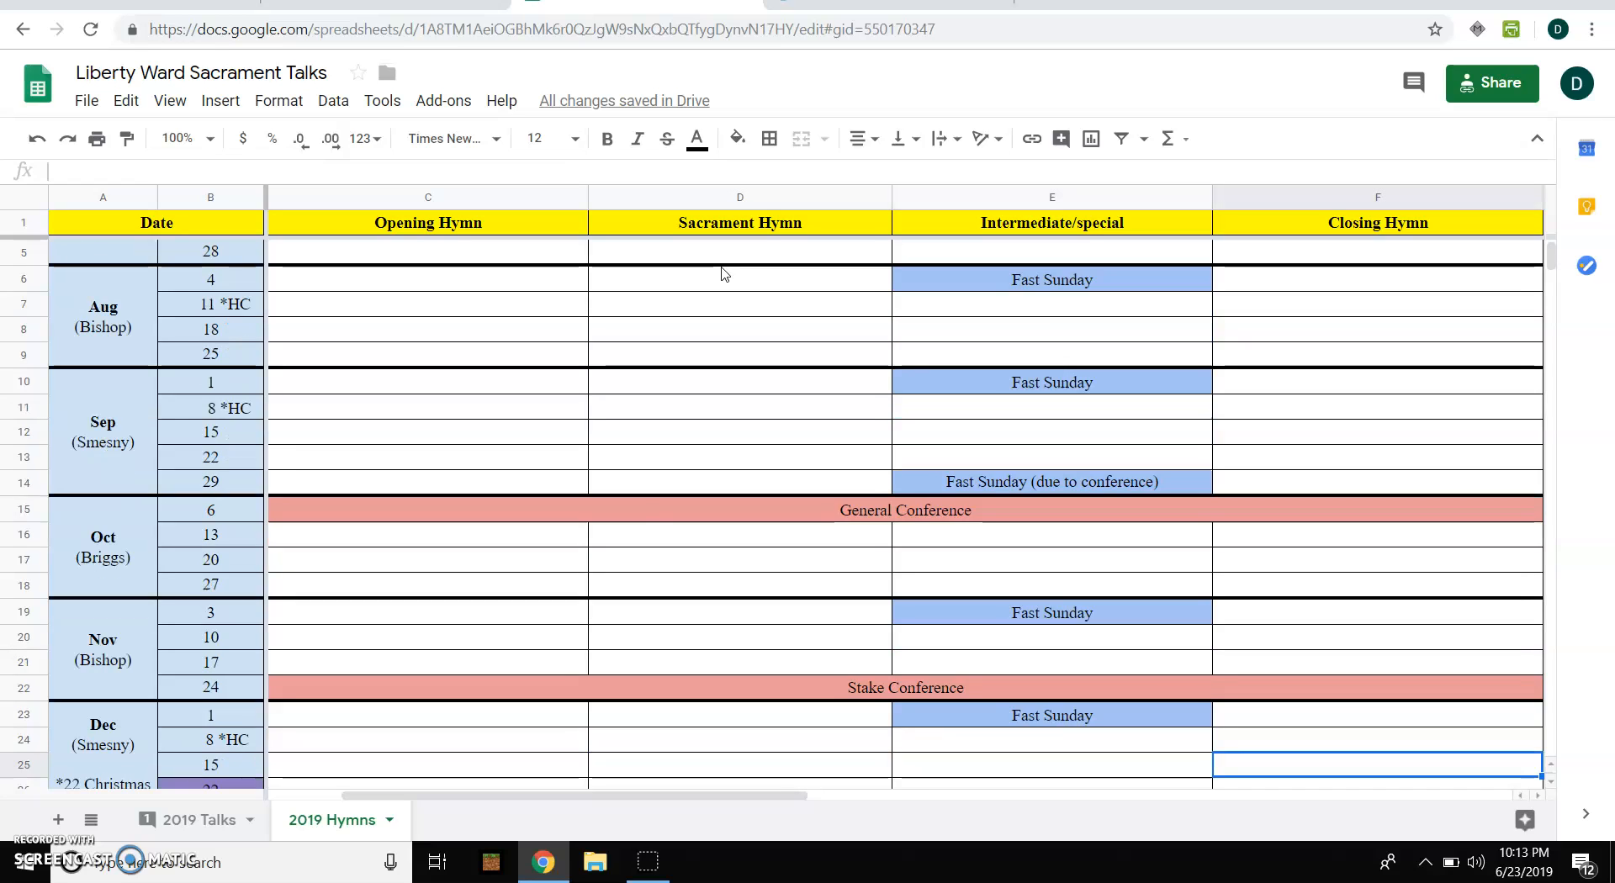
{"action": "key", "text": "Right"}
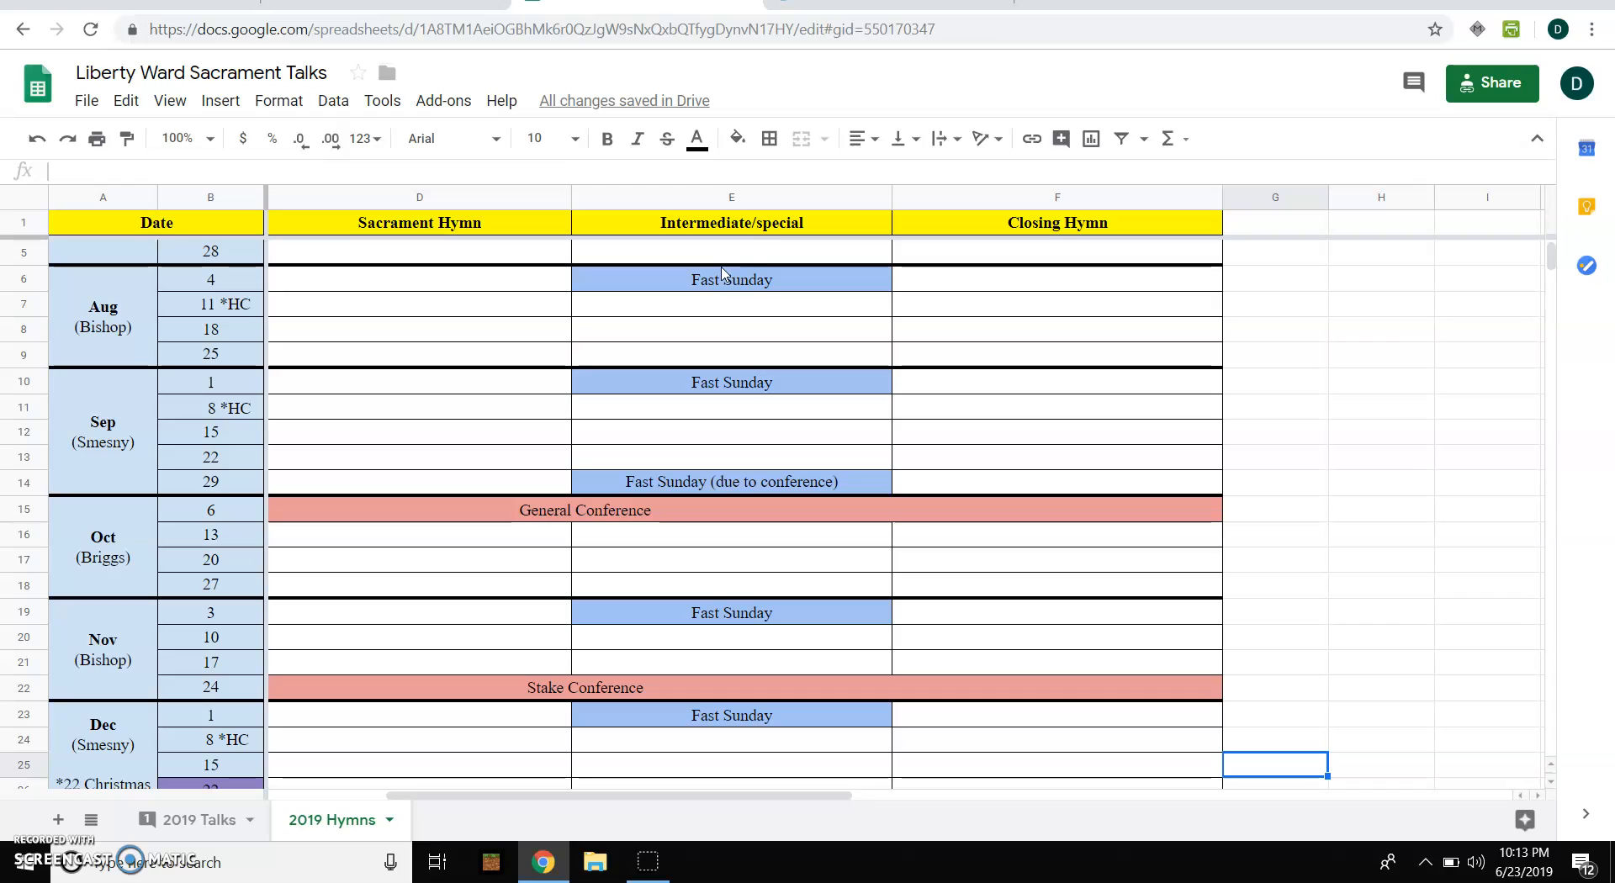